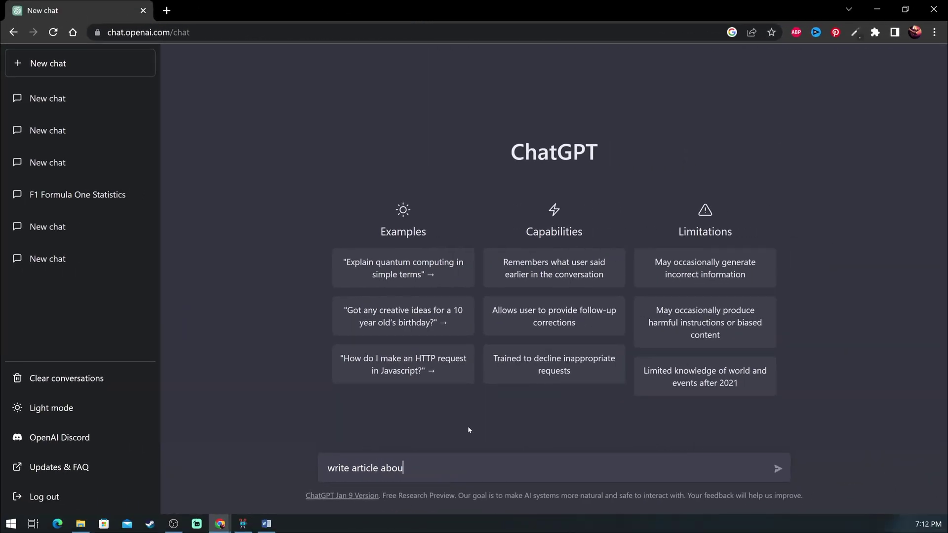
Send ChatGPT a request for an article about the importance of exercising.
{"action": "type", "text": "t importance of excerc"}
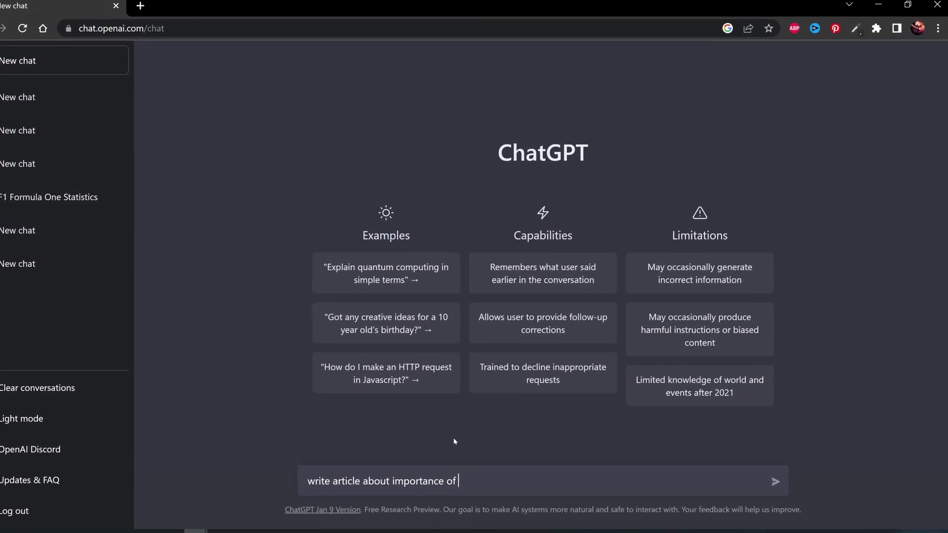
{"action": "type", "text": "ising"}
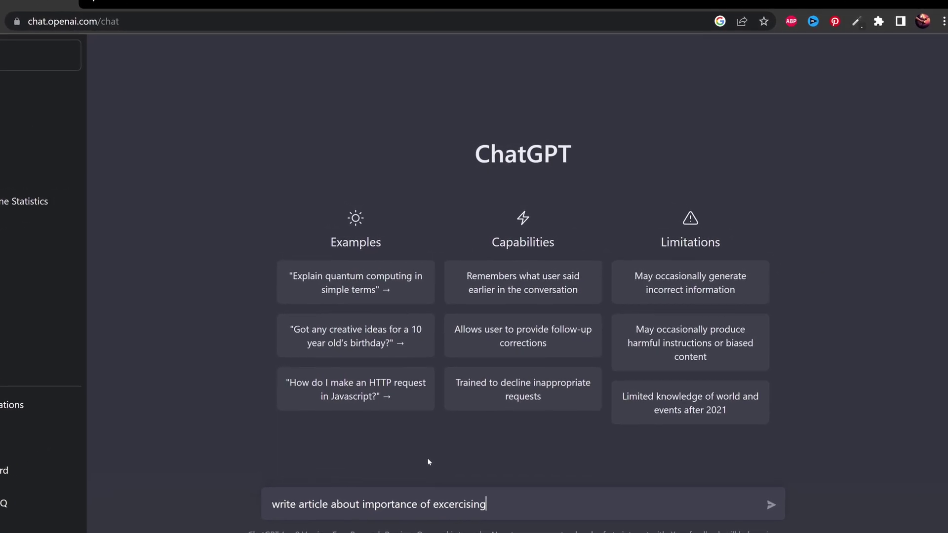
{"action": "key", "text": "Return"}
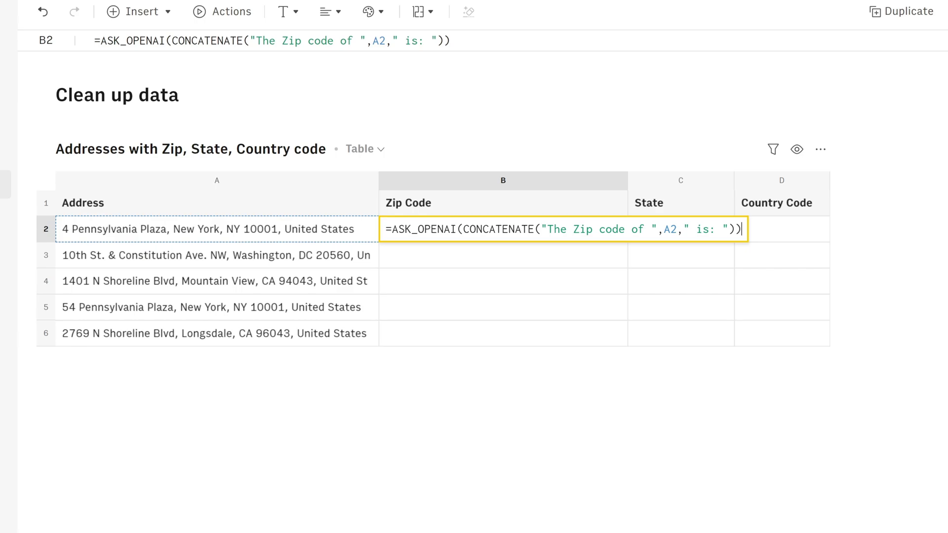
Commit the B2 zip code formula so it returns 10001, then check the formula.
{"action": "key", "text": "Return"}
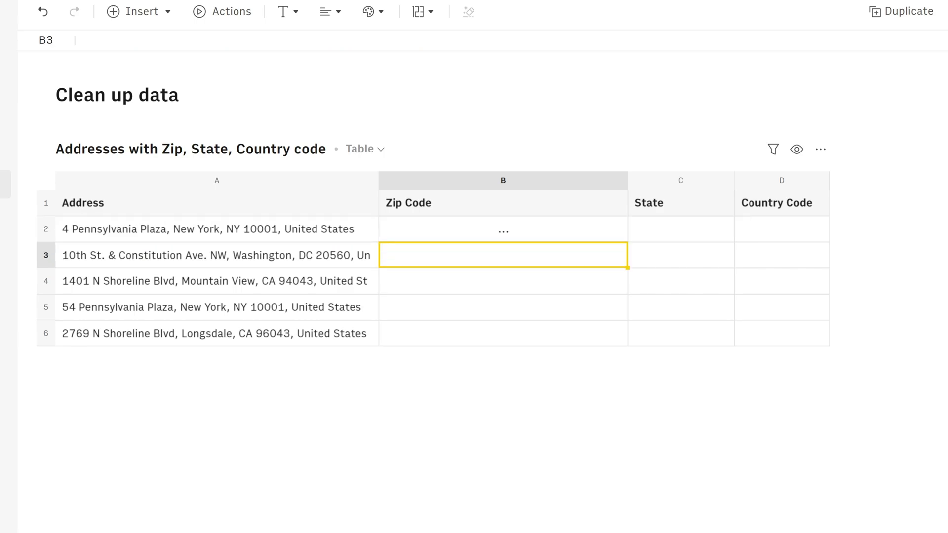
{"action": "left_click", "coordinate": [580, 232]}
Fill the zip formula from B2 to B6, giving 10001, 20560, 94043, 10001 and 96043.
{"action": "left_click", "coordinate": [253, 231]}
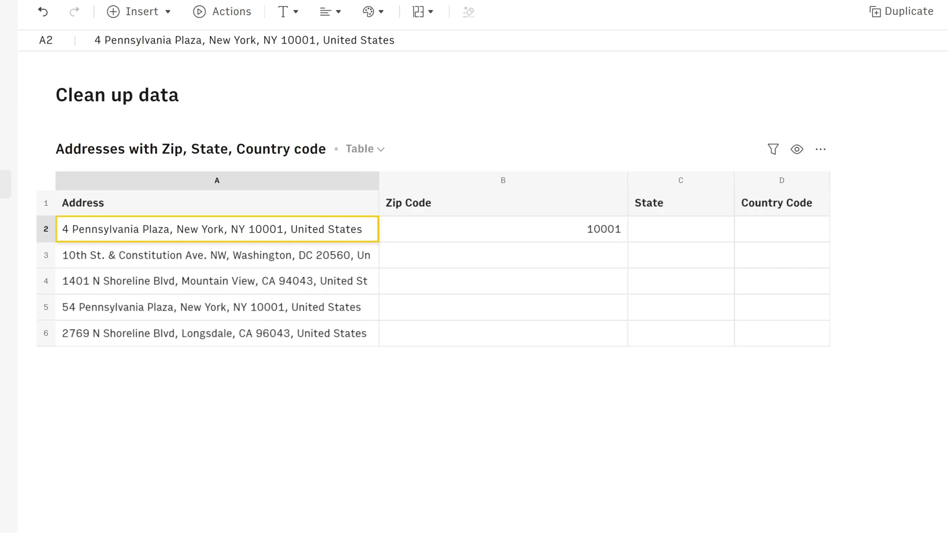
{"action": "left_click_drag", "start_coordinate": [249, 229], "coordinate": [283, 229]}
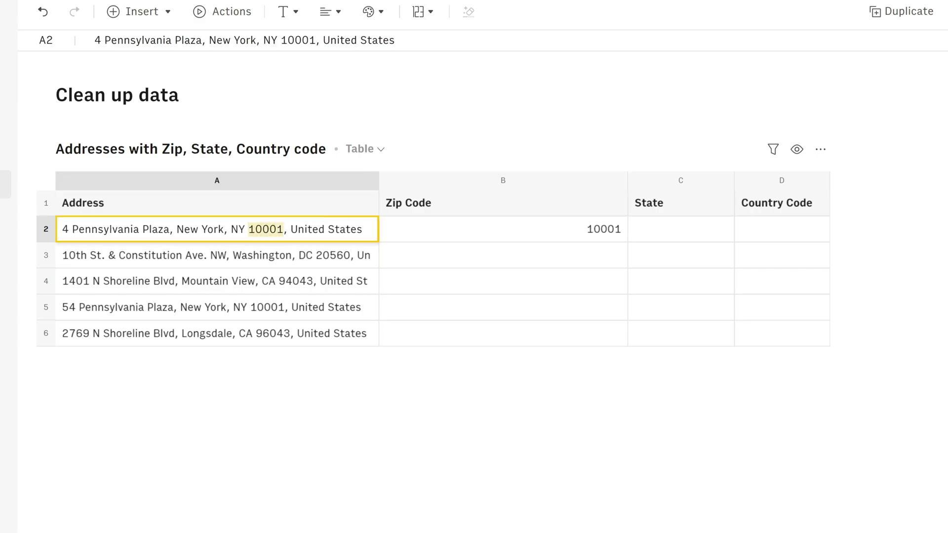
{"action": "left_click", "coordinate": [516, 230]}
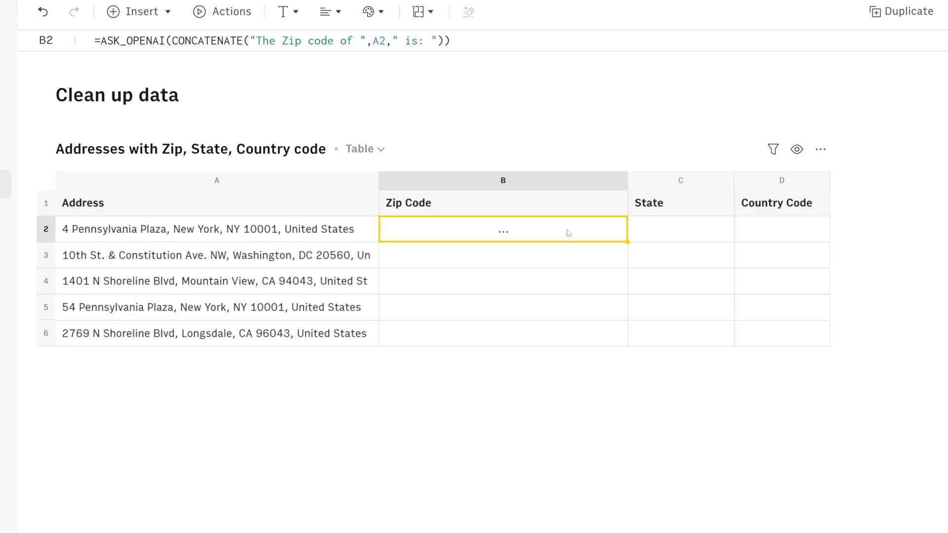
{"action": "left_click_drag", "start_coordinate": [628, 242], "coordinate": [628, 333]}
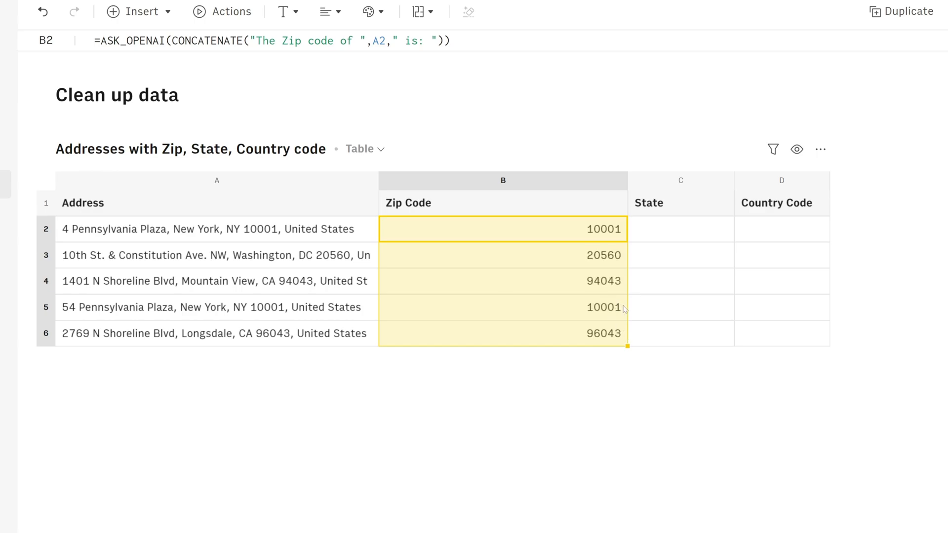
{"action": "left_click", "coordinate": [669, 280]}
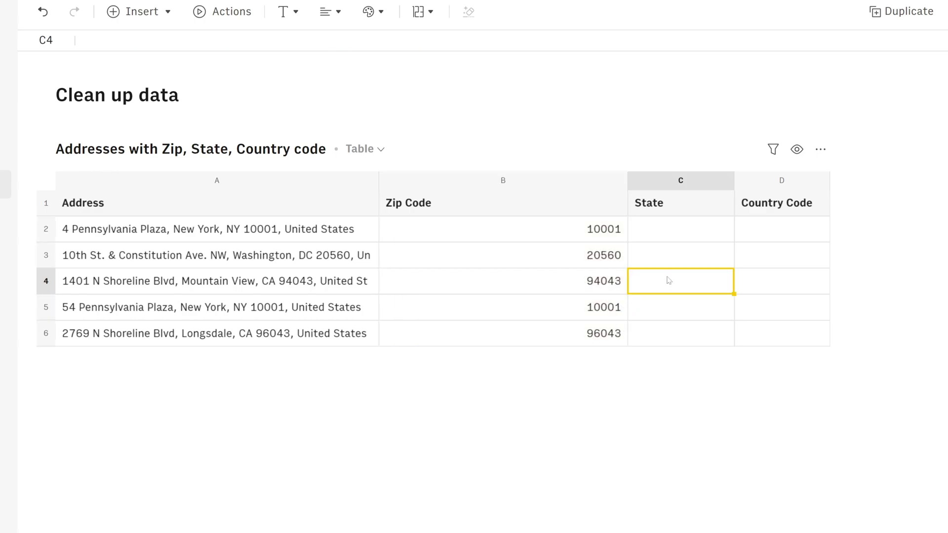
Reuse B2's formula in C2 with 'State' replacing 'Zip code', returning New York.
{"action": "left_click", "coordinate": [579, 230]}
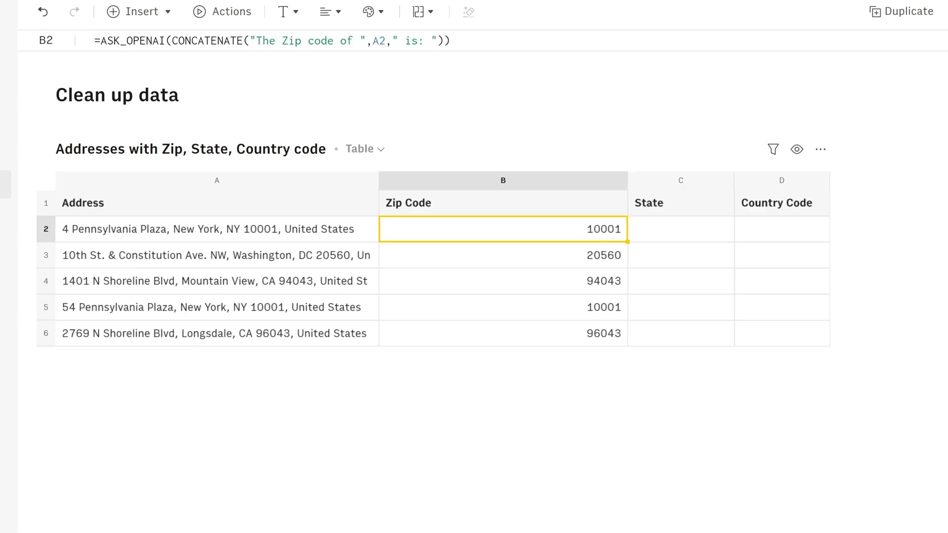
{"action": "key", "text": "Return"}
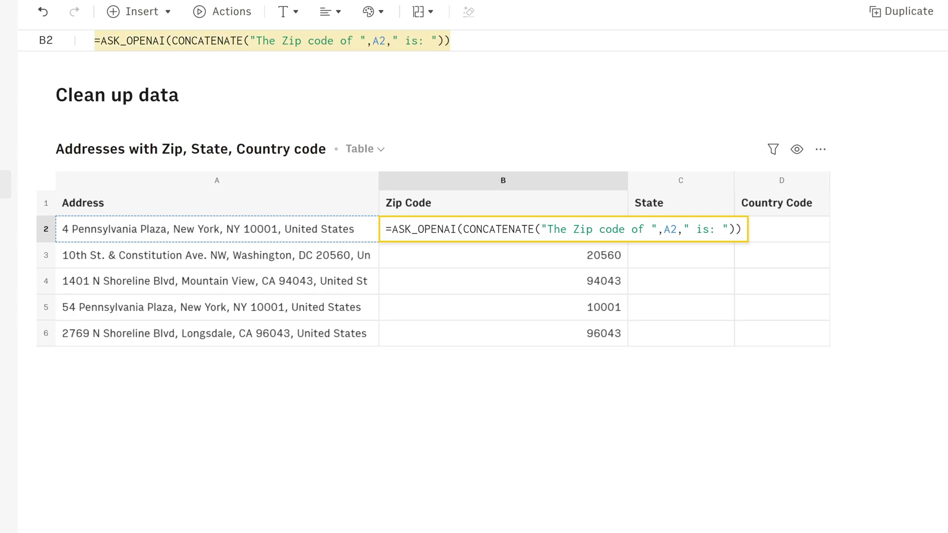
{"action": "left_click", "coordinate": [641, 306]}
{"action": "left_click", "coordinate": [662, 231]}
{"action": "key", "text": "Return"}
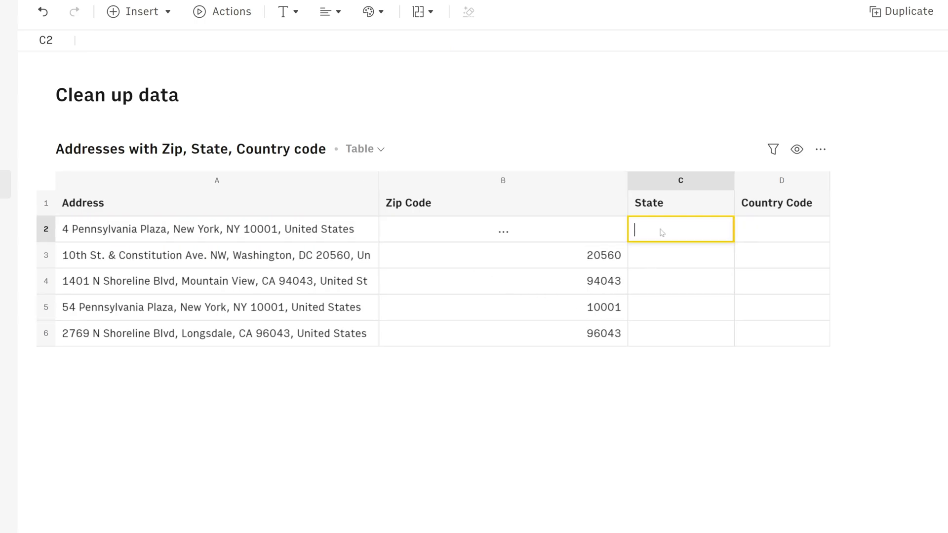
{"action": "type", "text": "=ASK_OPENAI(CONCATENATE(\"The Zip code of \",A2,\" is: \"))"}
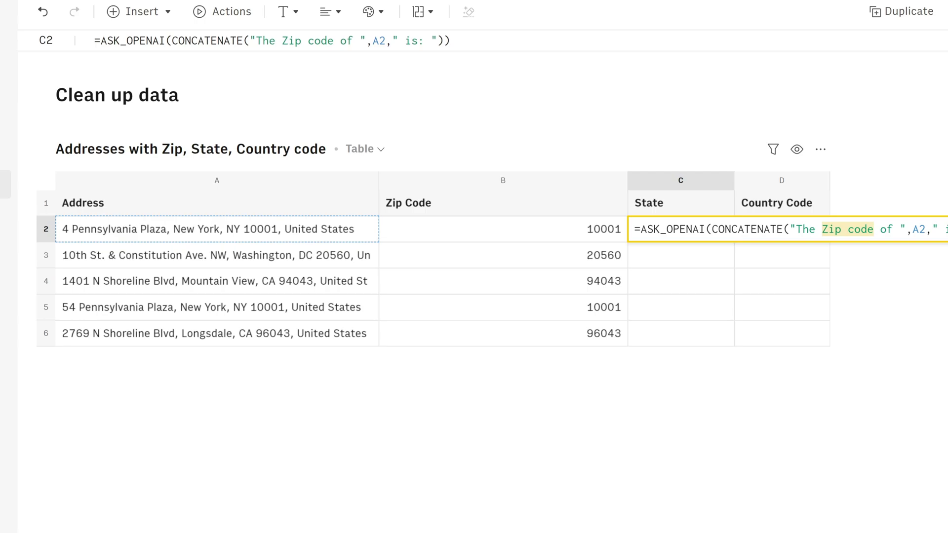
{"action": "type", "text": "State"}
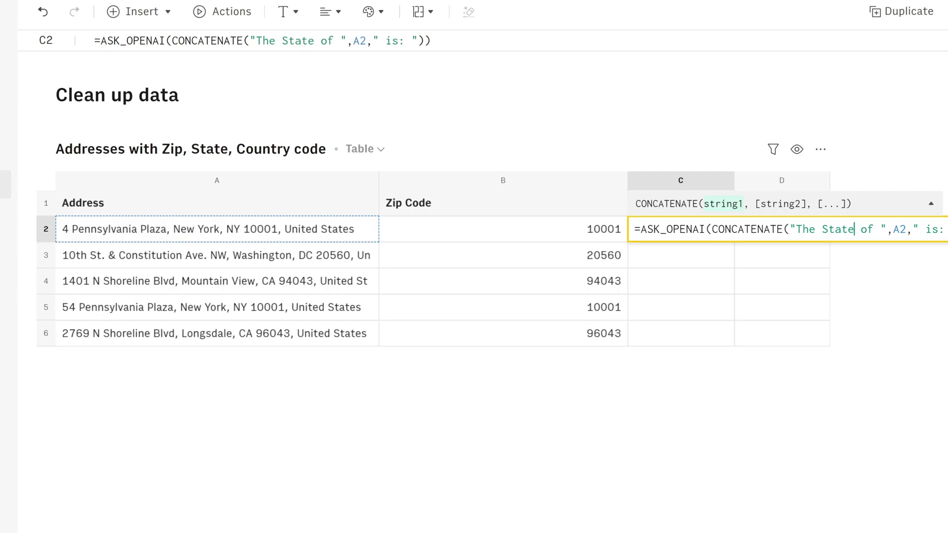
{"action": "key", "text": "Return"}
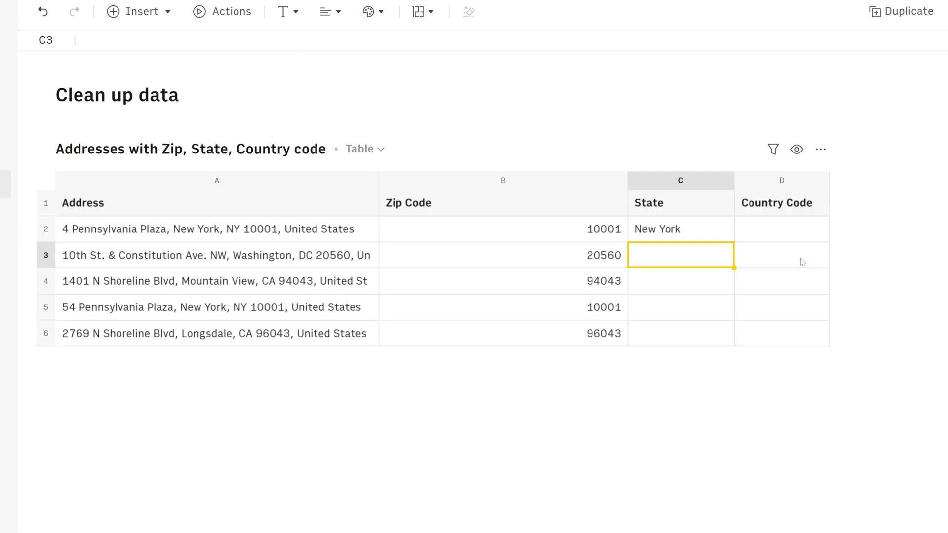
Fill the State formula from C2 down to C6.
{"action": "left_click", "coordinate": [711, 238]}
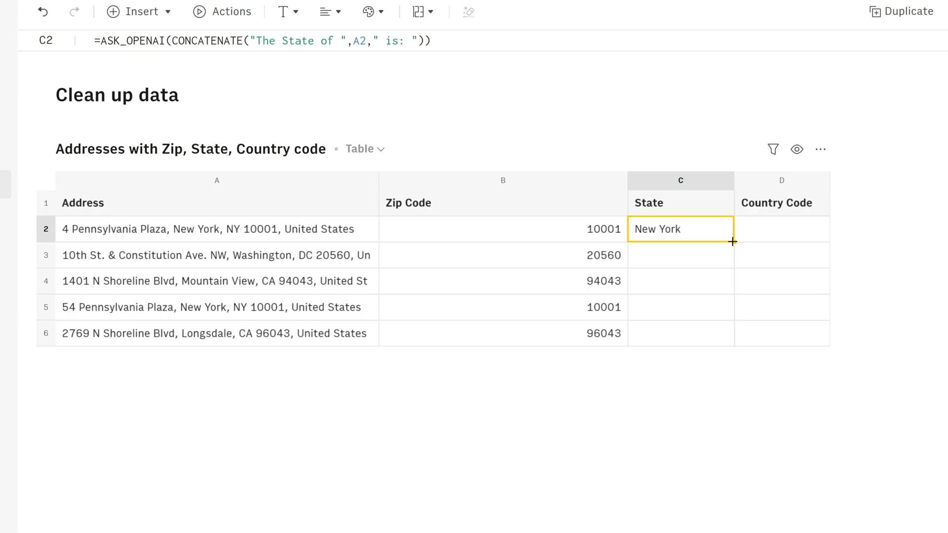
{"action": "left_click_drag", "start_coordinate": [733, 241], "coordinate": [729, 332]}
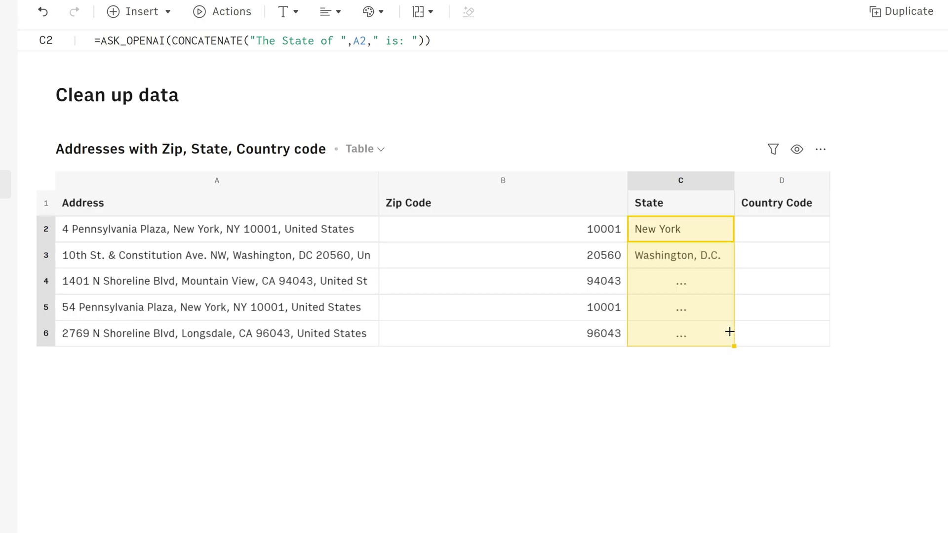
{"action": "left_click", "coordinate": [705, 290]}
Put a 'Country Code' version of the formula in D2 and fill it to D6, returning US.
{"action": "left_click", "coordinate": [672, 237]}
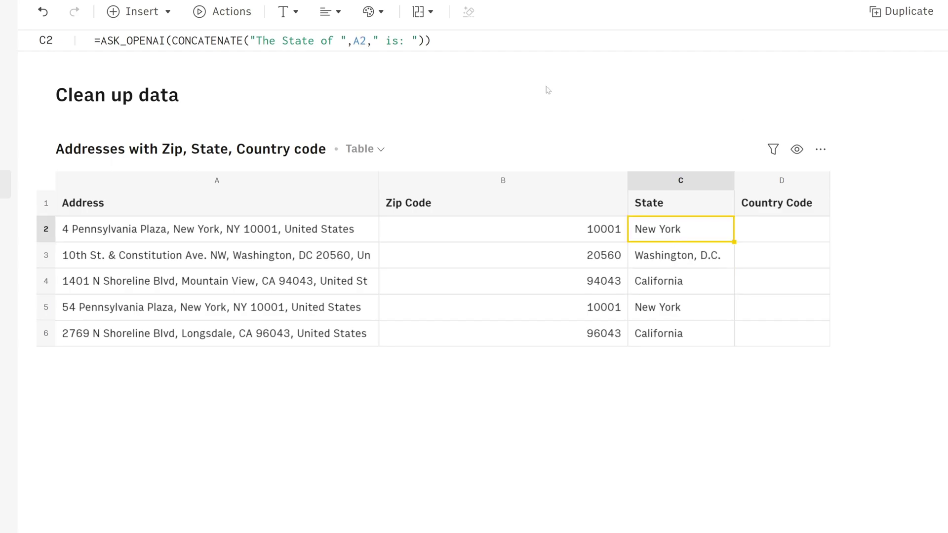
{"action": "key", "text": "Return"}
{"action": "left_click", "coordinate": [778, 255]}
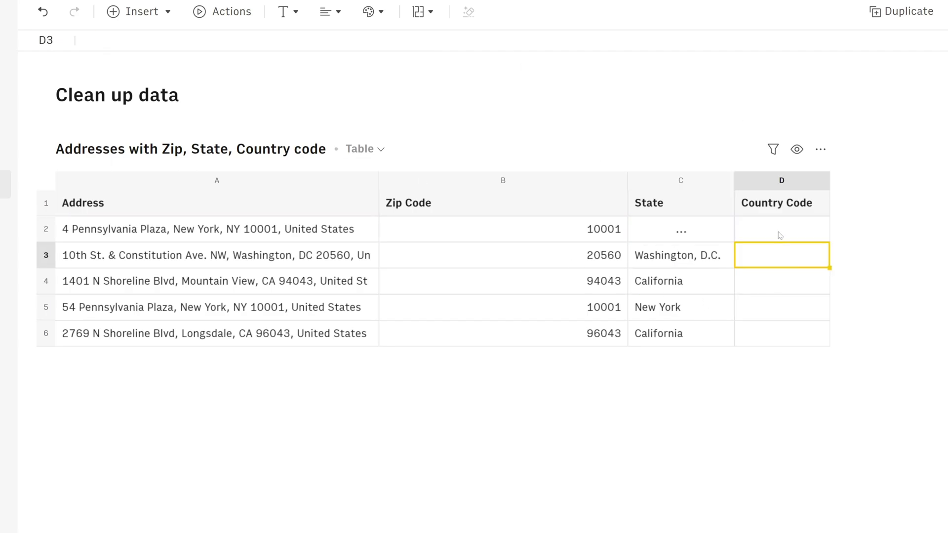
{"action": "double_click", "coordinate": [778, 232]}
{"action": "type", "text": "=ASK_OPENAI(CONCATENATE(\"The State of \",A2,\" is: \"))"}
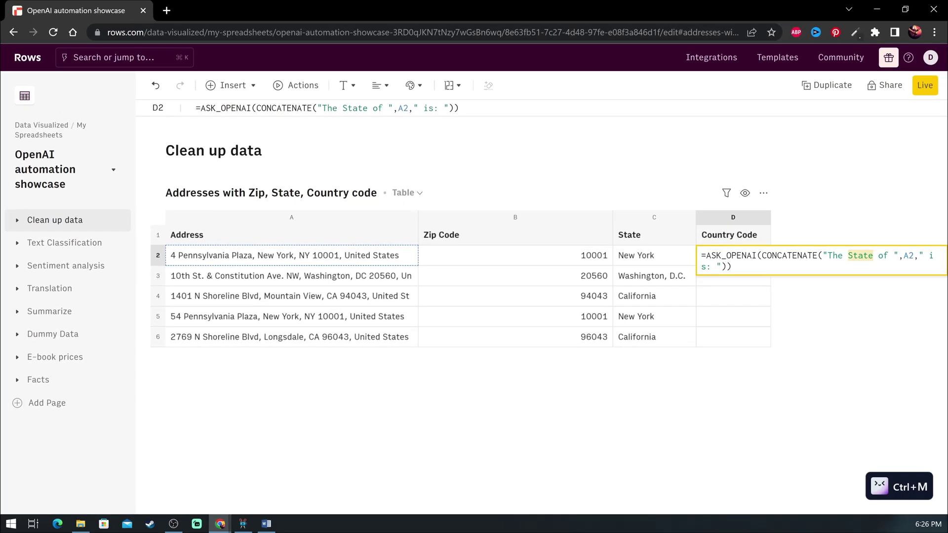
{"action": "type", "text": "Country Code"}
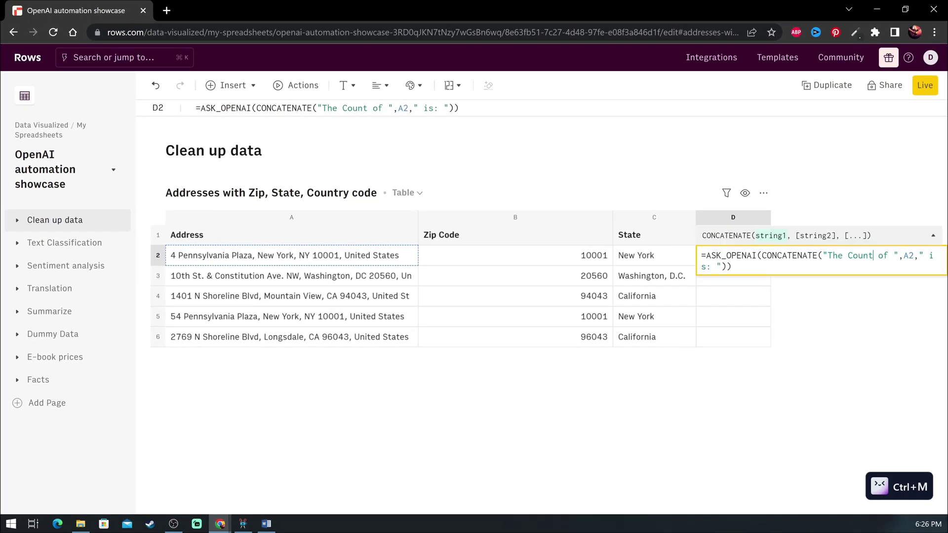
{"action": "key", "text": "Return"}
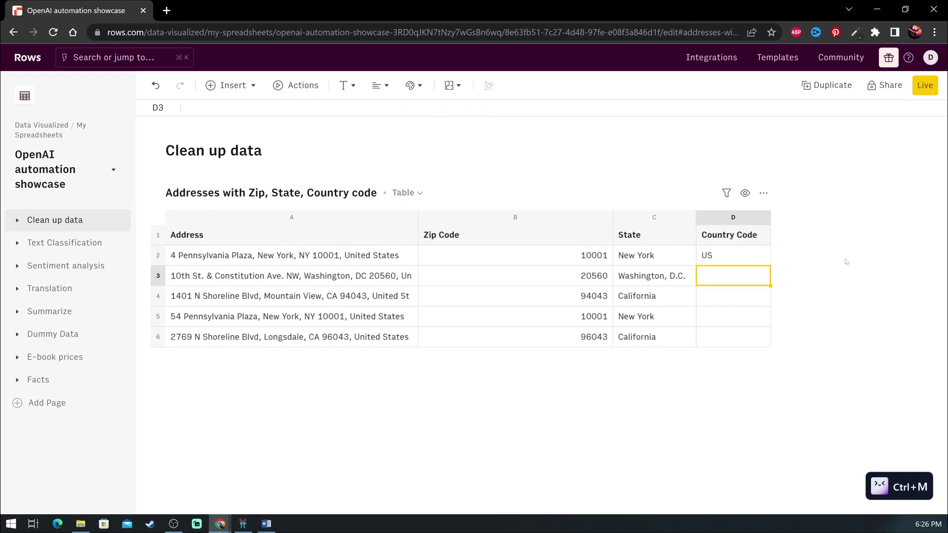
{"action": "left_click", "coordinate": [769, 258]}
{"action": "left_click_drag", "start_coordinate": [770, 265], "coordinate": [772, 341]}
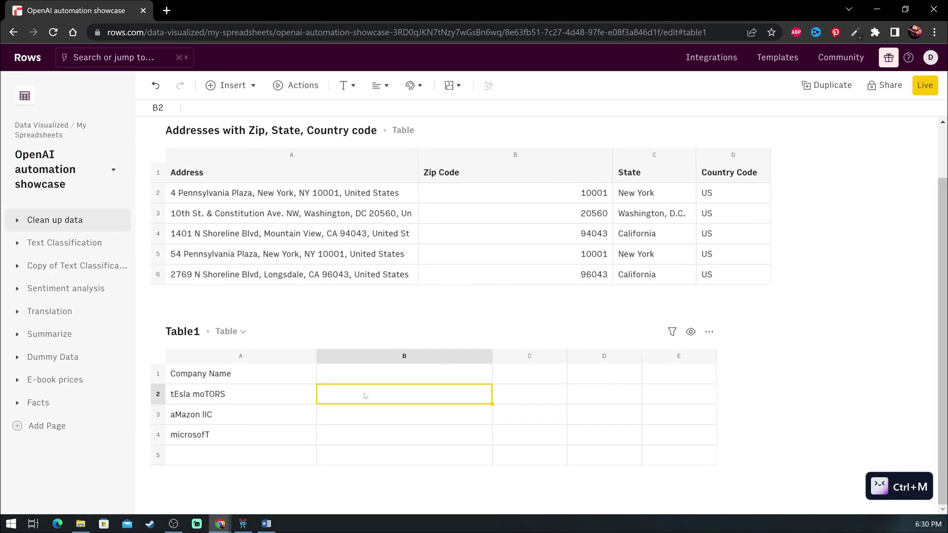
Enter the 'Capitalize the words' ASK_OPENAI formula in Table1 B2 and fill it to B4.
{"action": "type", "text": "=ASK"}
{"action": "key", "text": "Tab"}
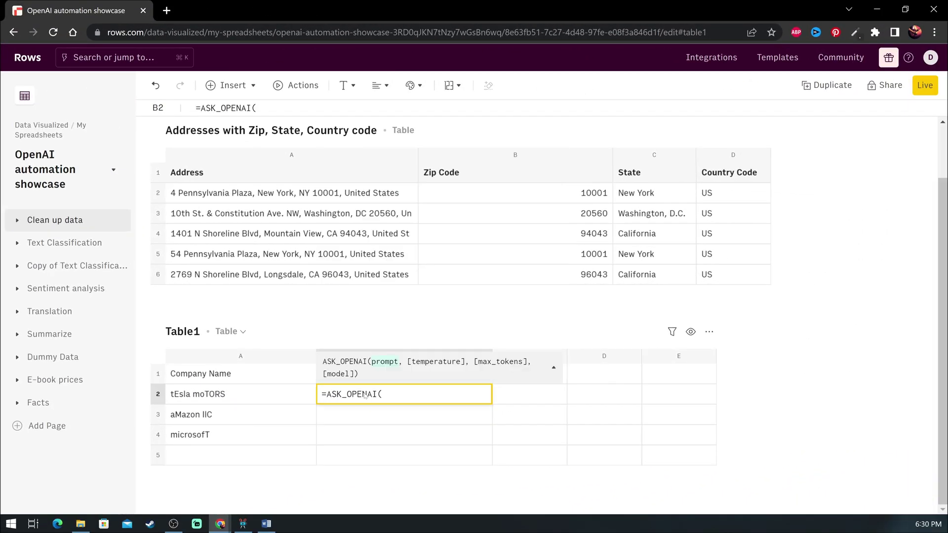
{"action": "type", "text": "CONCA"}
{"action": "key", "text": "Up"}
{"action": "key", "text": "Tab"}
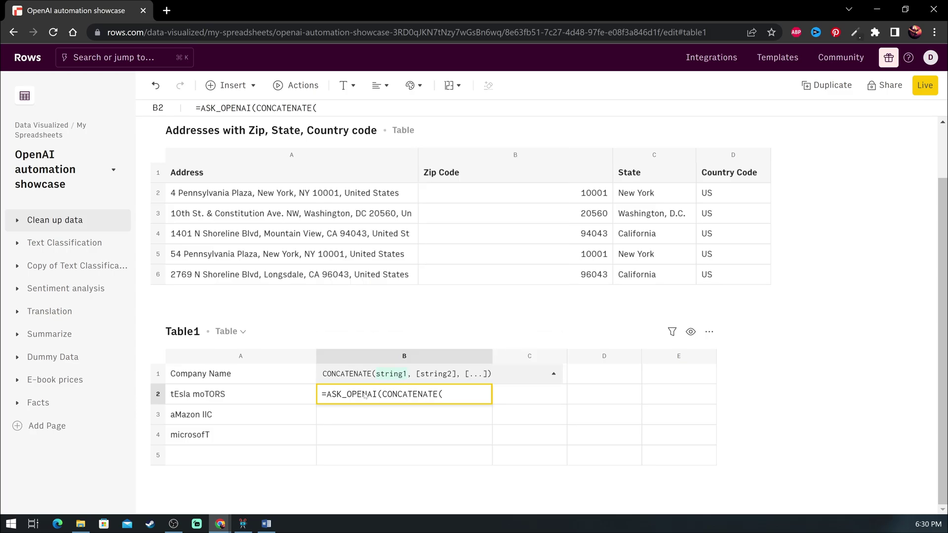
{"action": "type", "text": "Capitalize "}
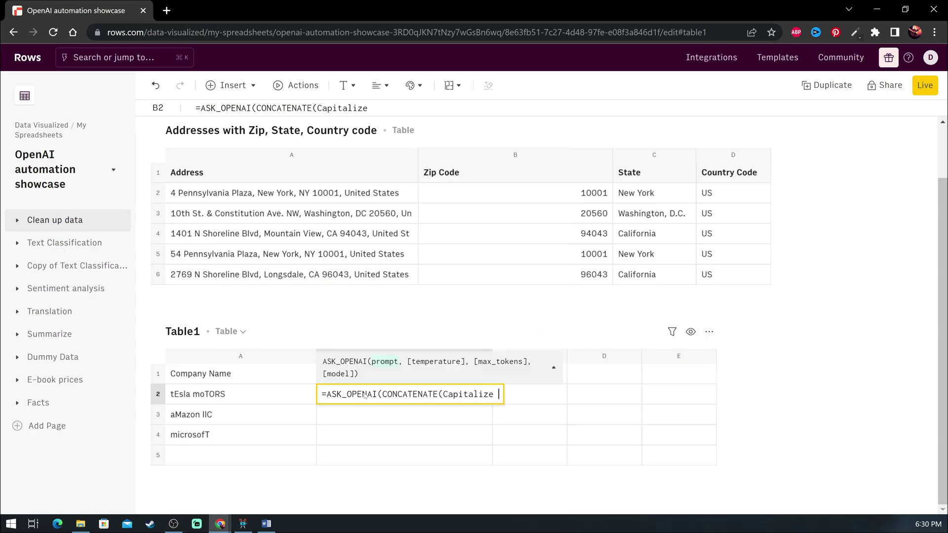
{"action": "type", "text": "the words in the following"}
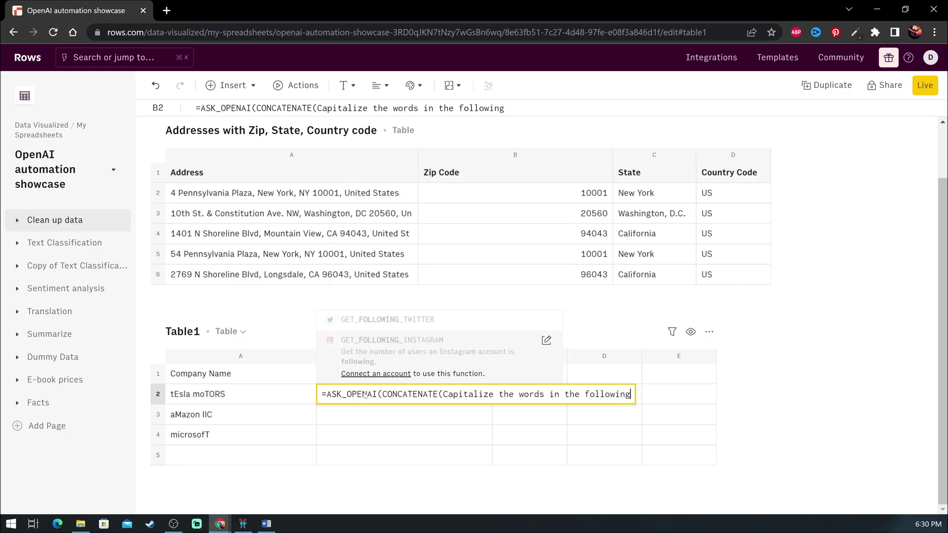
{"action": "type", "text": " text:"}
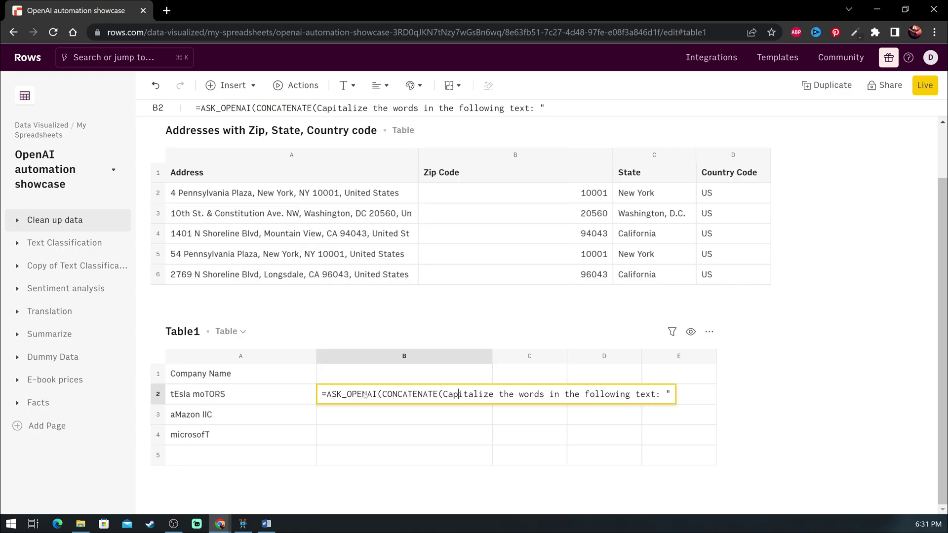
{"action": "key", "text": "Left"}
{"action": "key", "text": "Left"}
{"action": "key", "text": "Left"}
{"action": "type", "text": "\""}
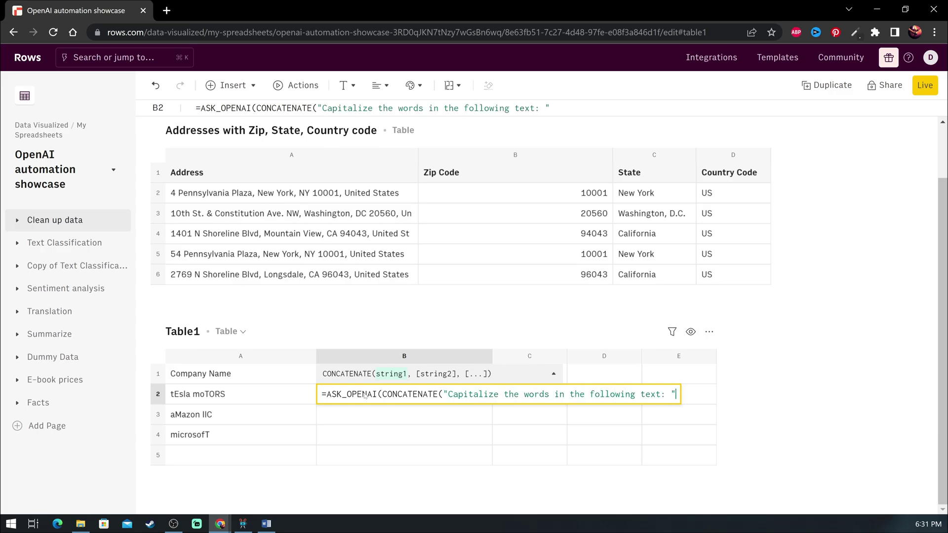
{"action": "type", "text": ",A2"}
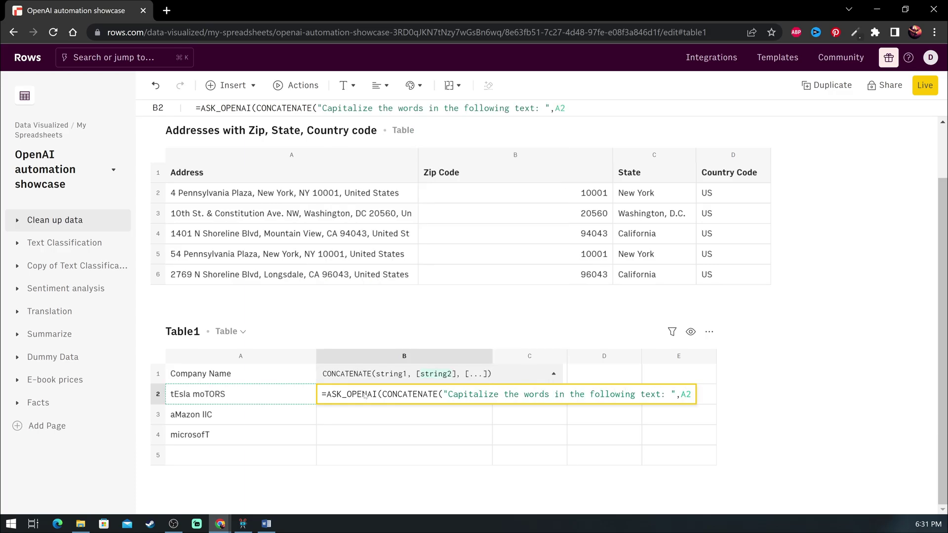
{"action": "type", "text": "))"}
{"action": "key", "text": "Return"}
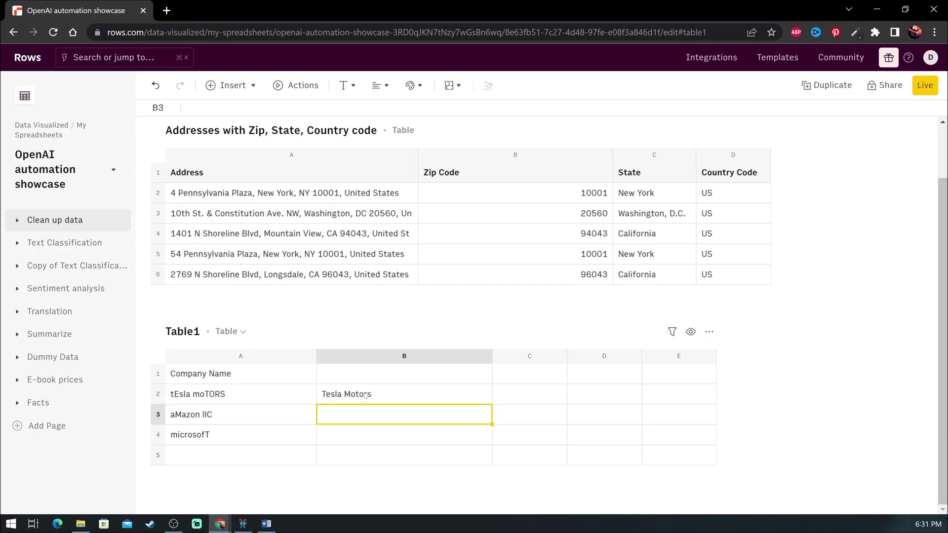
{"action": "left_click", "coordinate": [382, 394]}
{"action": "left_click_drag", "start_coordinate": [492, 404], "coordinate": [493, 434]}
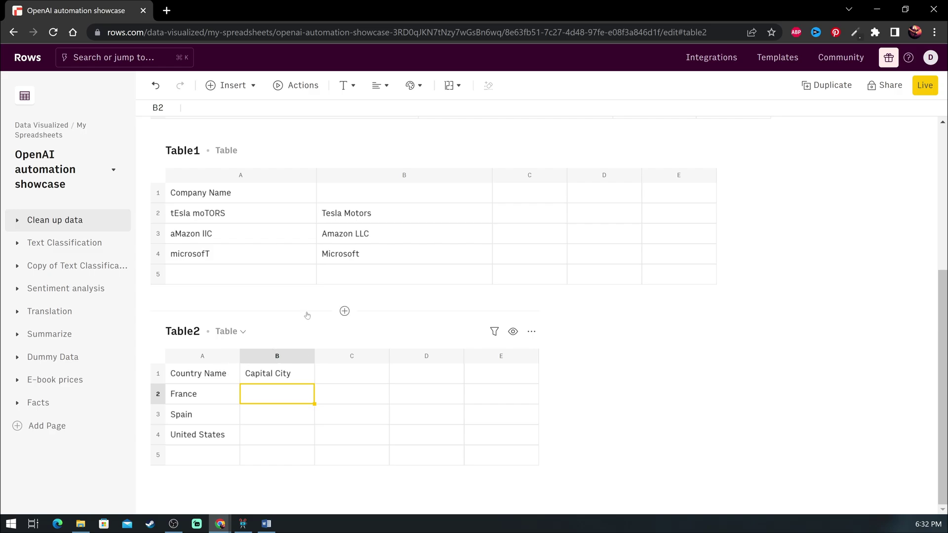
Enter an ASK_OPENAI formula in Table2 B2 returning the capital city of A2's country.
{"action": "type", "text": "=ASK_OPENAI("}
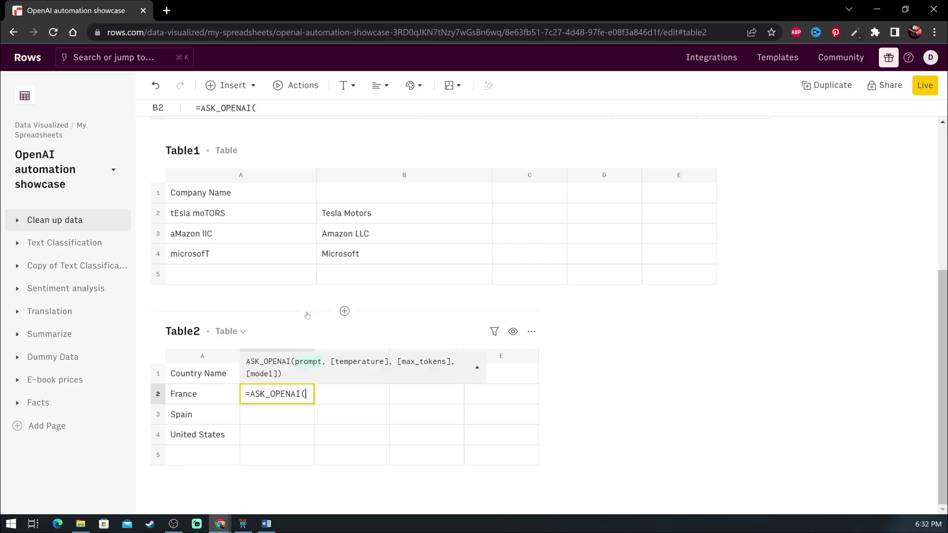
{"action": "type", "text": "CON"}
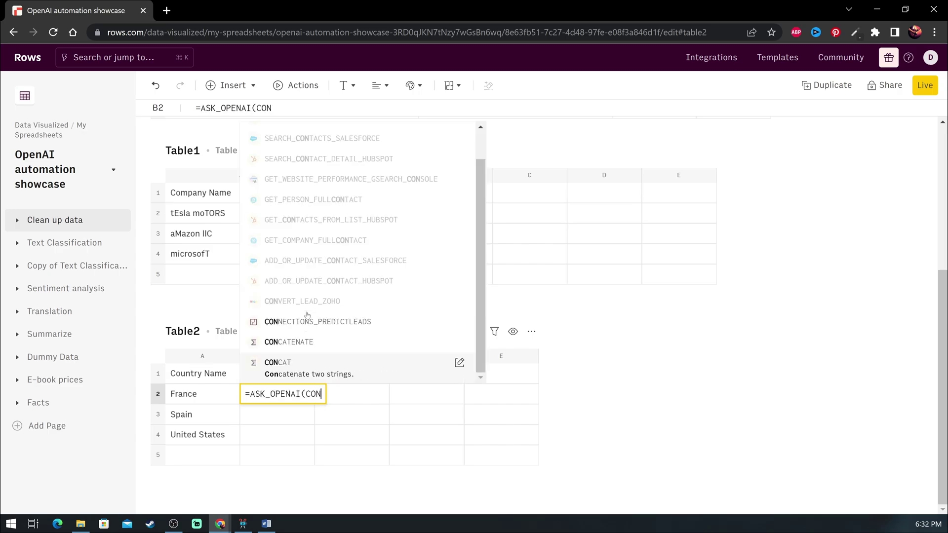
{"action": "type", "text": "ca"}
{"action": "key", "text": "Up"}
{"action": "key", "text": "Tab"}
{"action": "type", "text": "\"Re"}
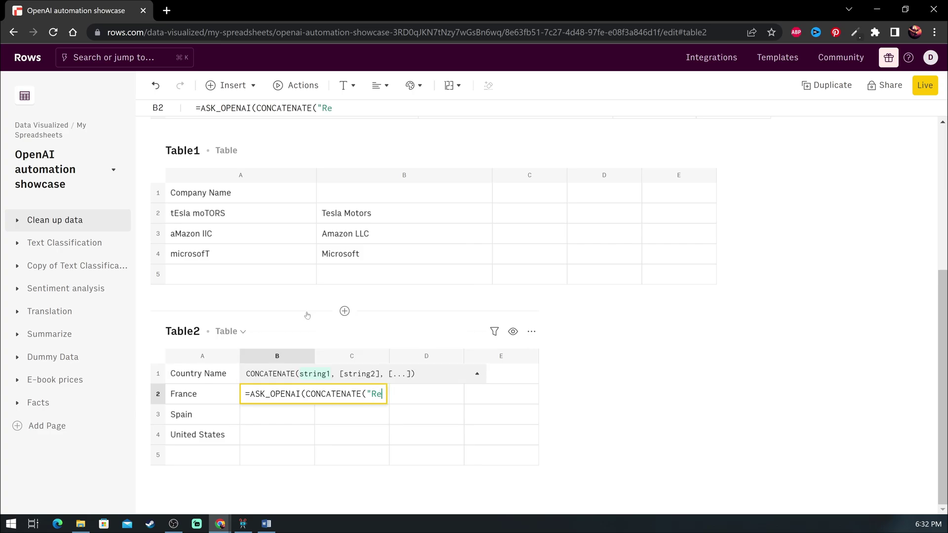
{"action": "type", "text": "turn the Capital Ci"}
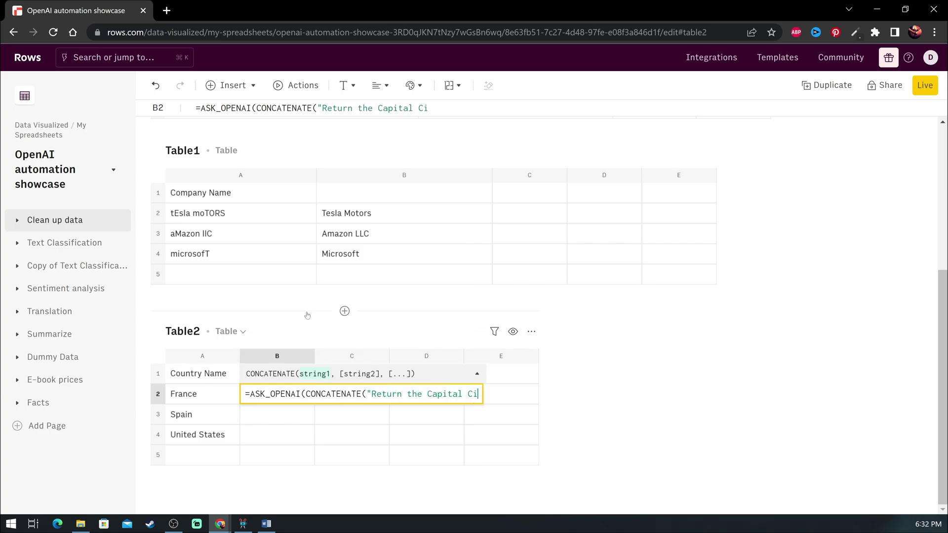
{"action": "type", "text": "ty of the "}
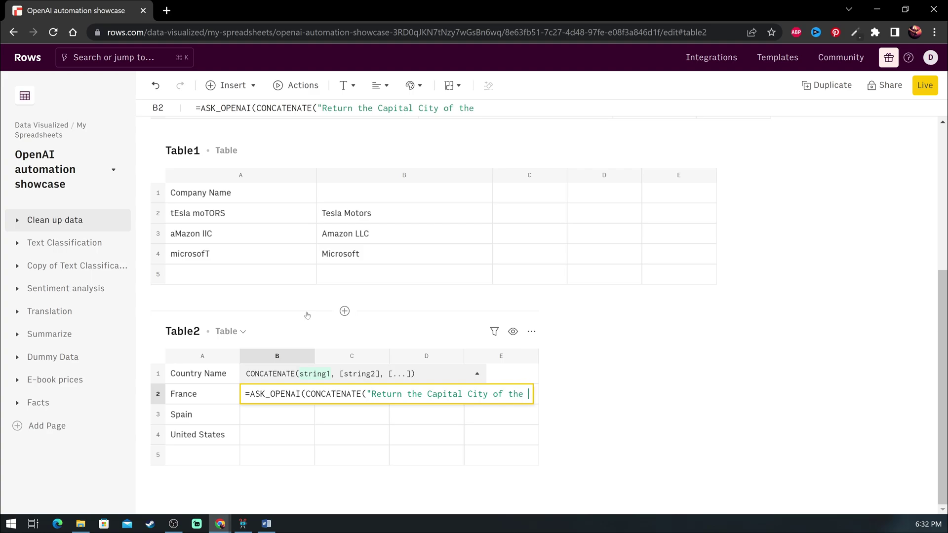
{"action": "type", "text": "Country. Country"}
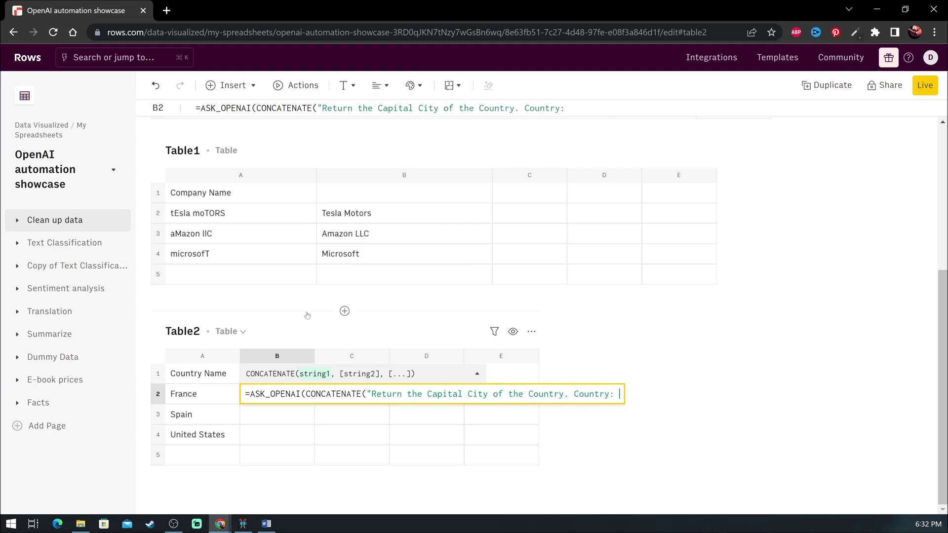
{"action": "type", "text": ": \",A2"}
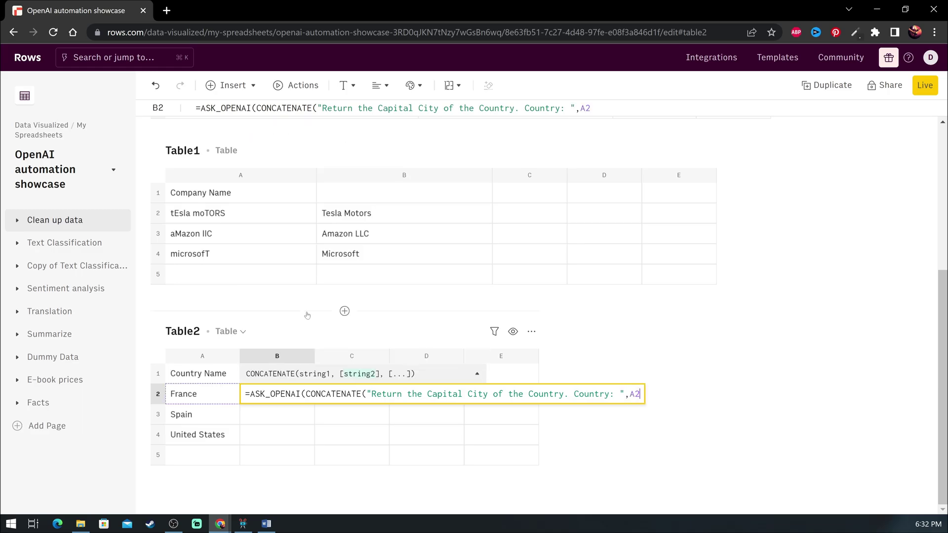
{"action": "type", "text": "))"}
{"action": "key", "text": "Return"}
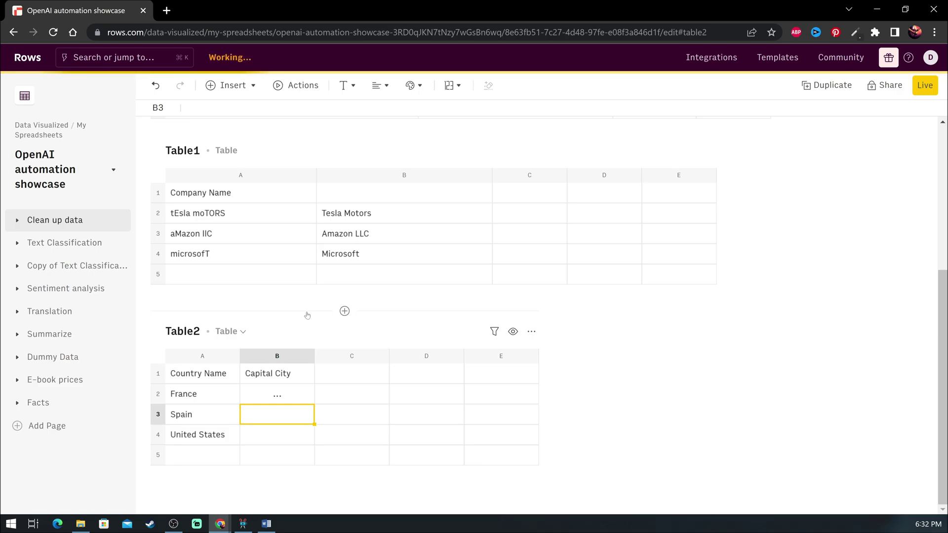
Fill the capital city formula down to B4 and widen column B to fit Washington, D.C.
{"action": "key", "text": "Up"}
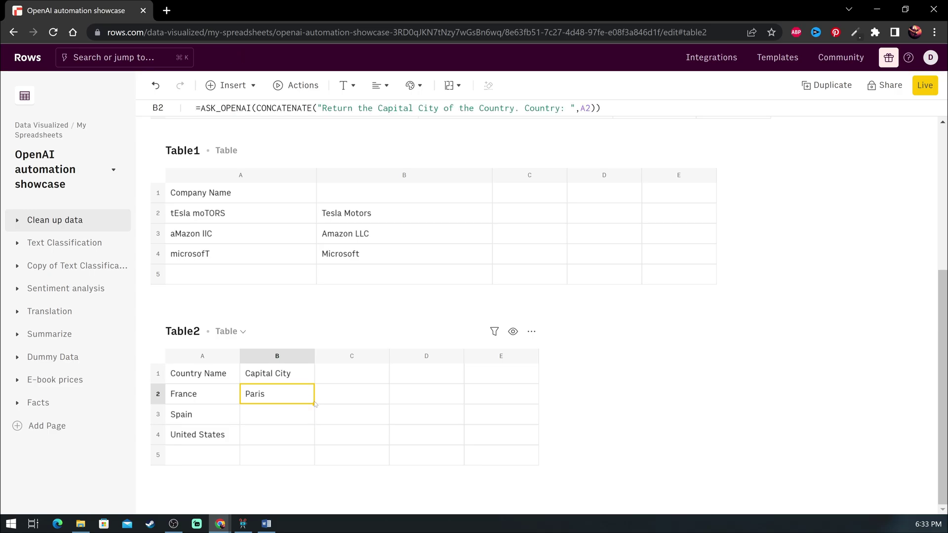
{"action": "left_click_drag", "start_coordinate": [315, 403], "coordinate": [314, 434]}
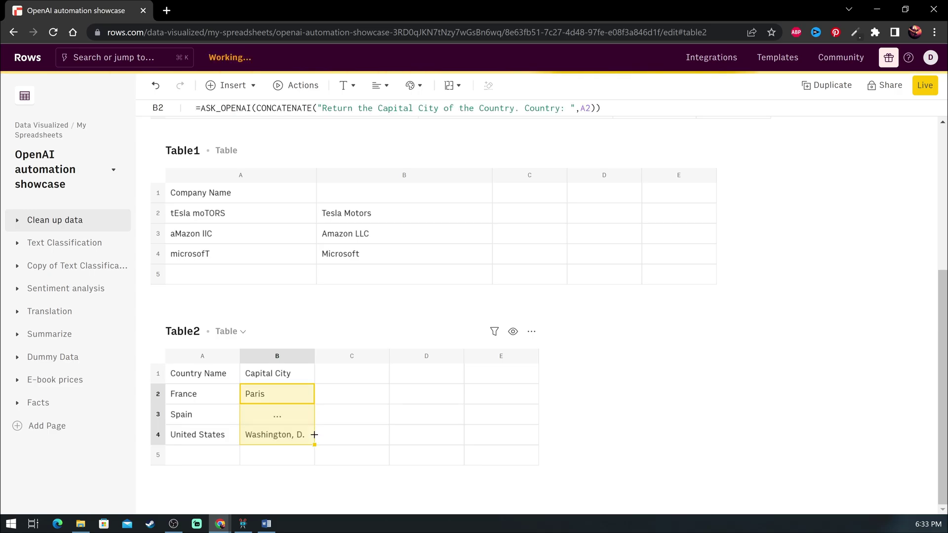
{"action": "left_click_drag", "start_coordinate": [315, 357], "coordinate": [336, 360]}
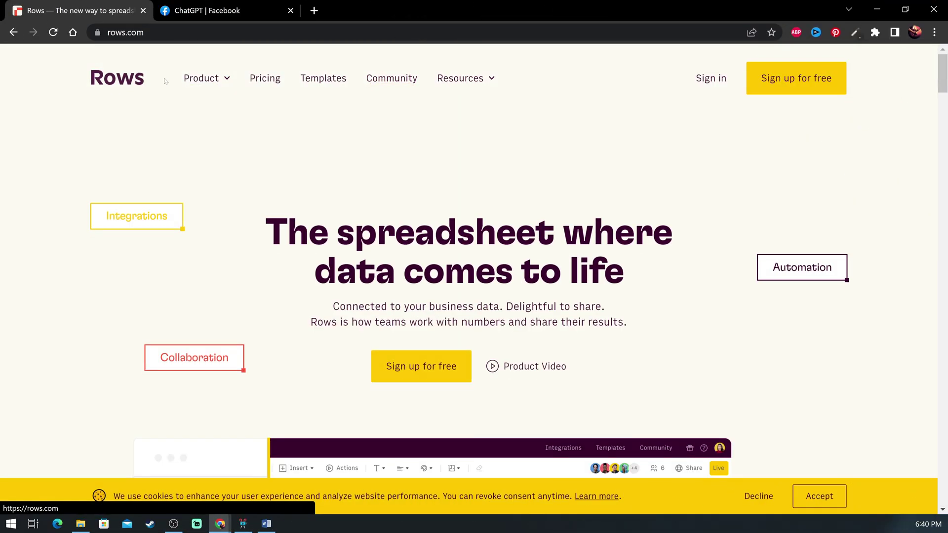
Scroll down the rows.com homepage to the 'Connected to your data' section.
{"action": "scroll", "coordinate": [341, 381], "scroll_direction": "down", "scroll_amount": 7}
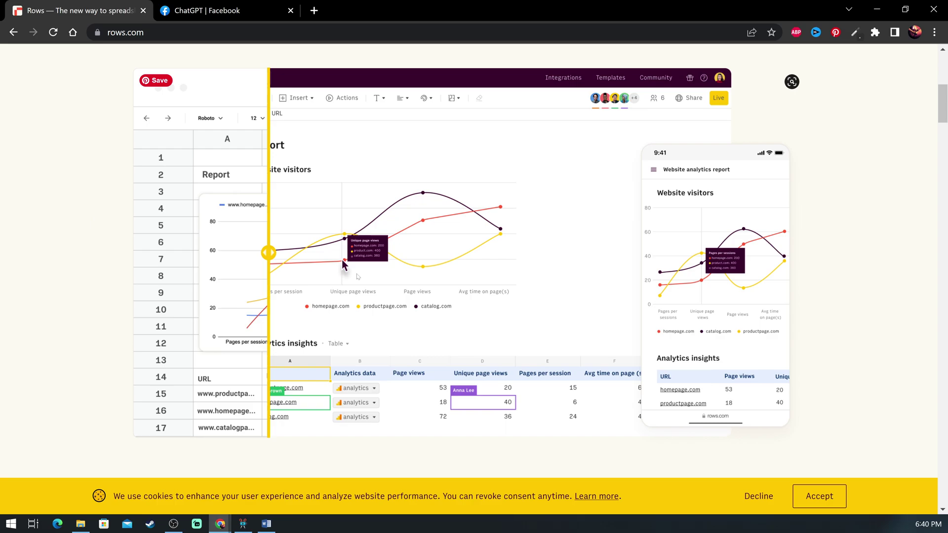
{"action": "scroll", "coordinate": [360, 277], "scroll_direction": "down", "scroll_amount": 5}
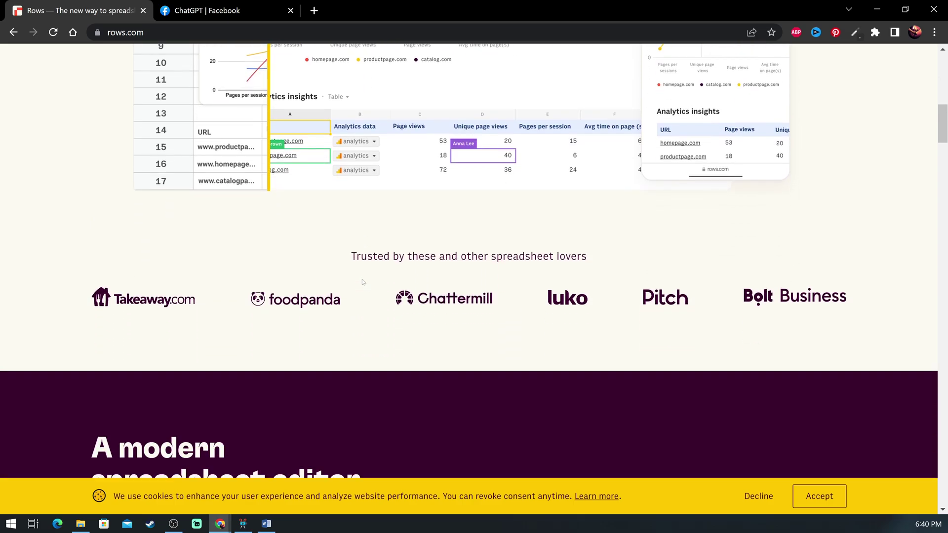
{"action": "scroll", "coordinate": [385, 311], "scroll_direction": "down", "scroll_amount": 12}
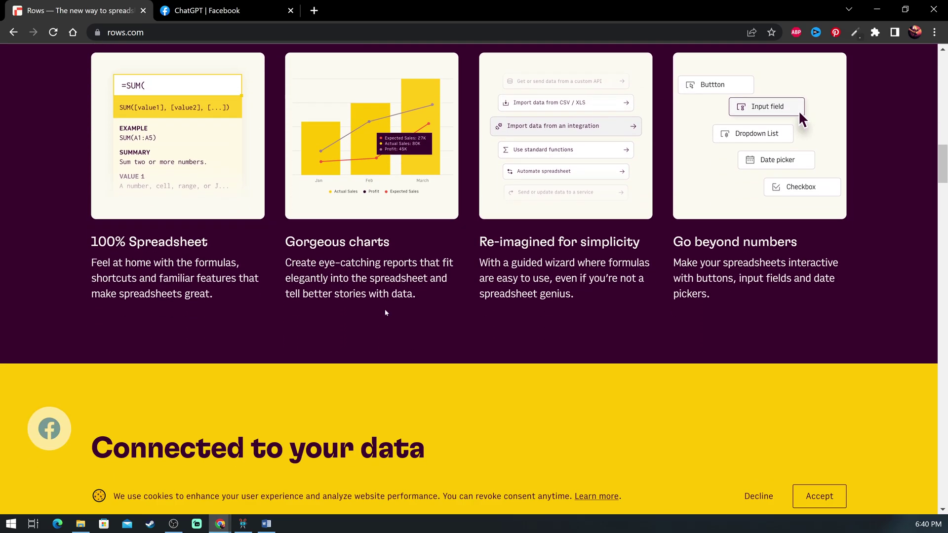
{"action": "scroll", "coordinate": [386, 312], "scroll_direction": "down", "scroll_amount": 7}
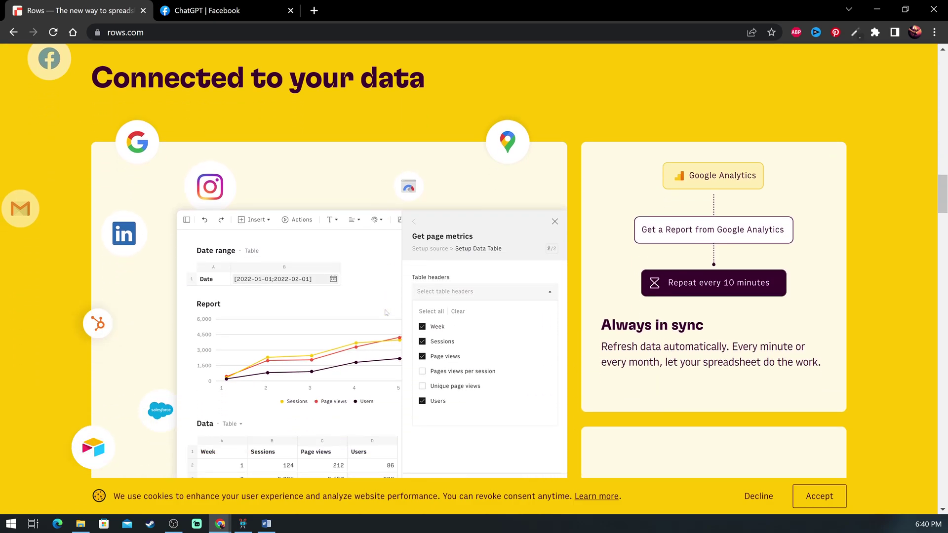